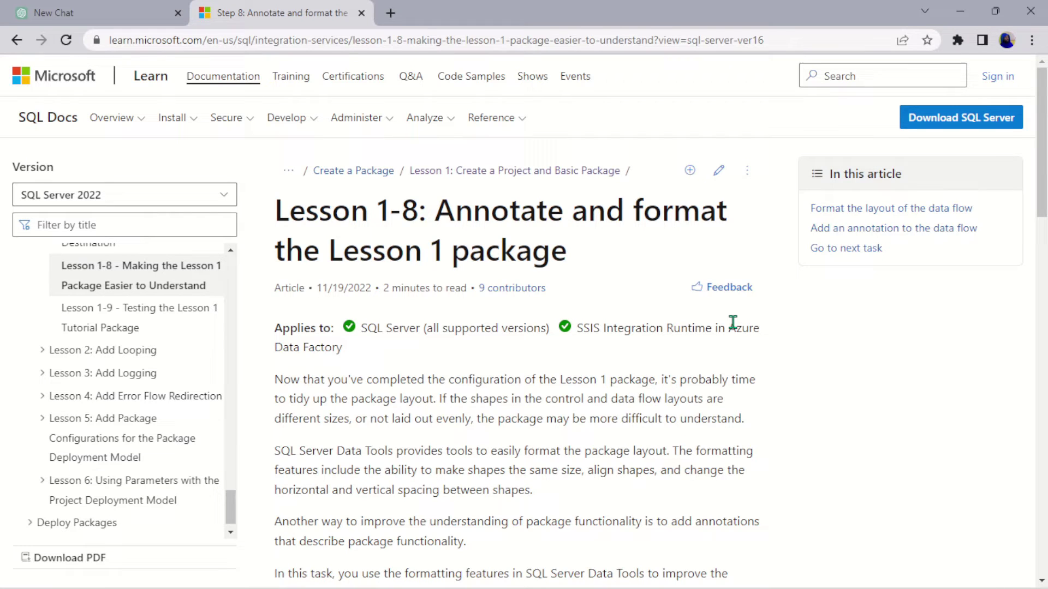
scroll(733, 326, down, 4)
scroll(733, 328, down, 4)
scroll(734, 331, up, 5)
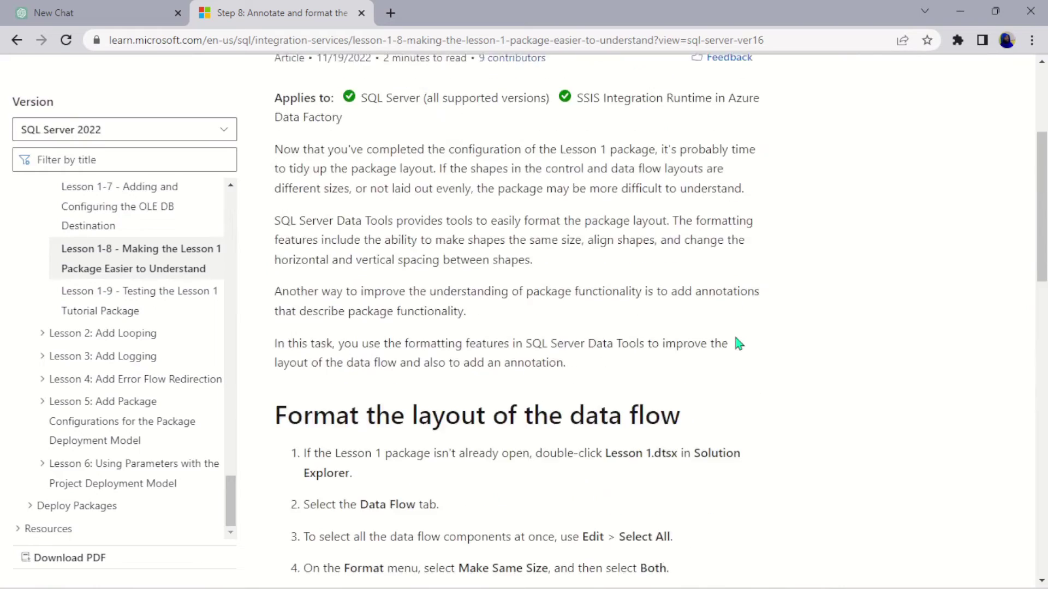
scroll(734, 332, up, 3)
scroll(733, 336, down, 5)
scroll(732, 340, down, 5)
scroll(737, 344, up, 9)
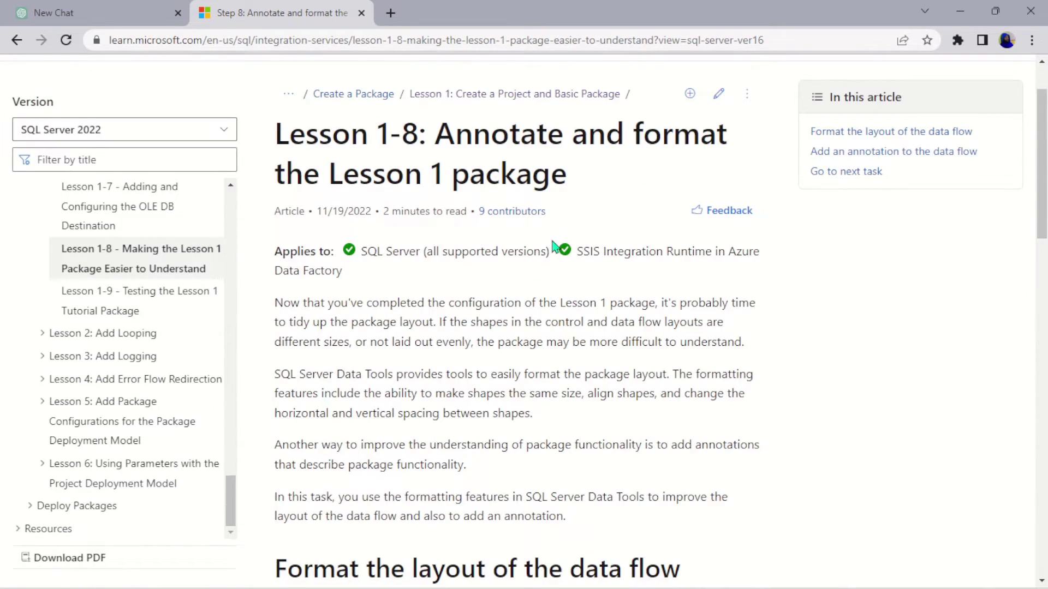
scroll(568, 297, down, 5)
scroll(568, 297, down, 7)
scroll(568, 299, up, 4)
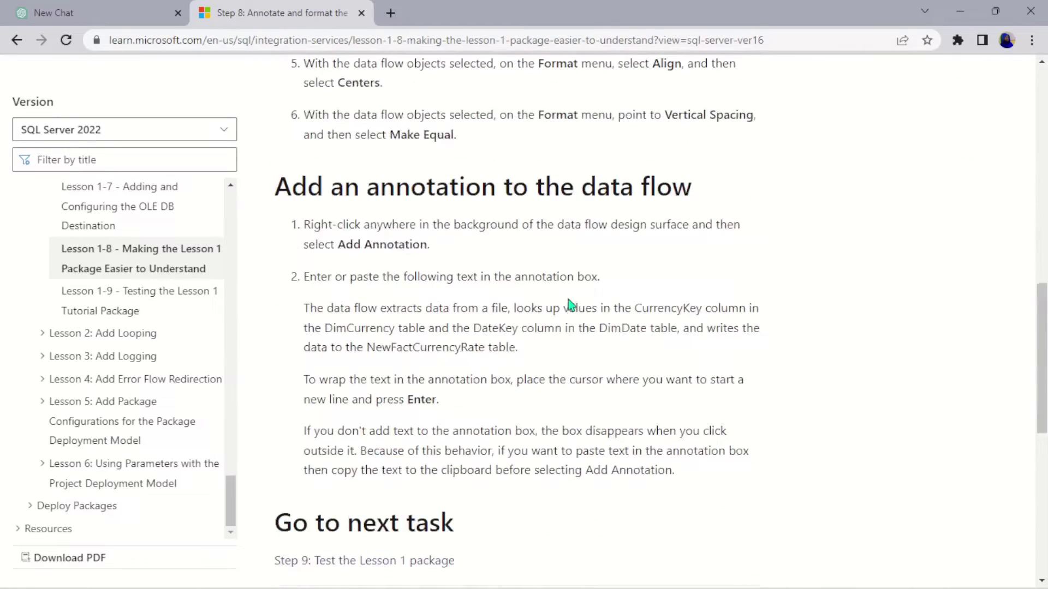
scroll(532, 287, up, 1)
scroll(409, 206, up, 3)
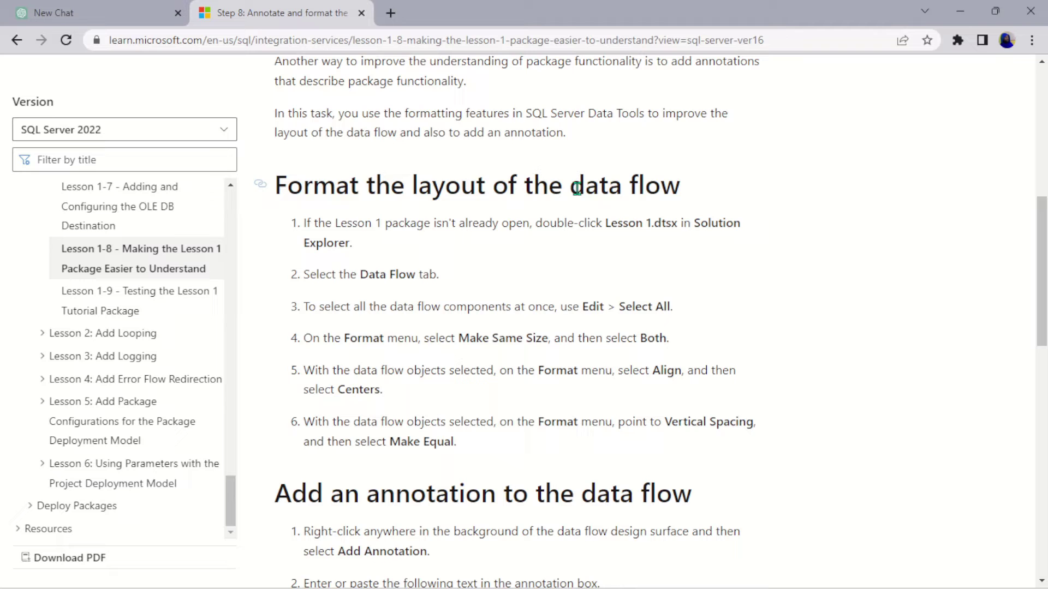
scroll(459, 416, down, 1)
scroll(458, 415, down, 3)
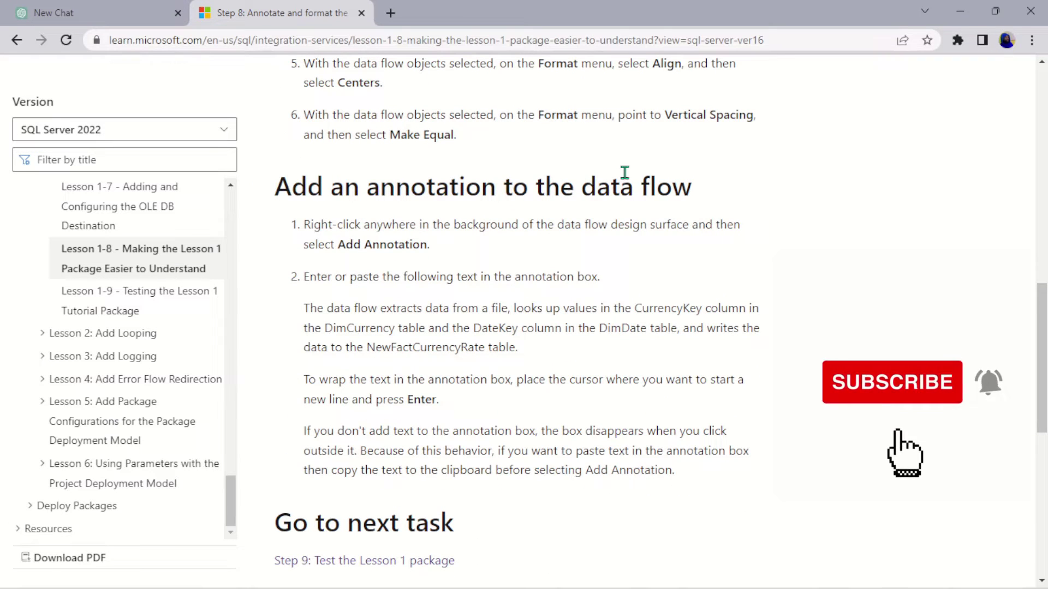
scroll(584, 271, up, 3)
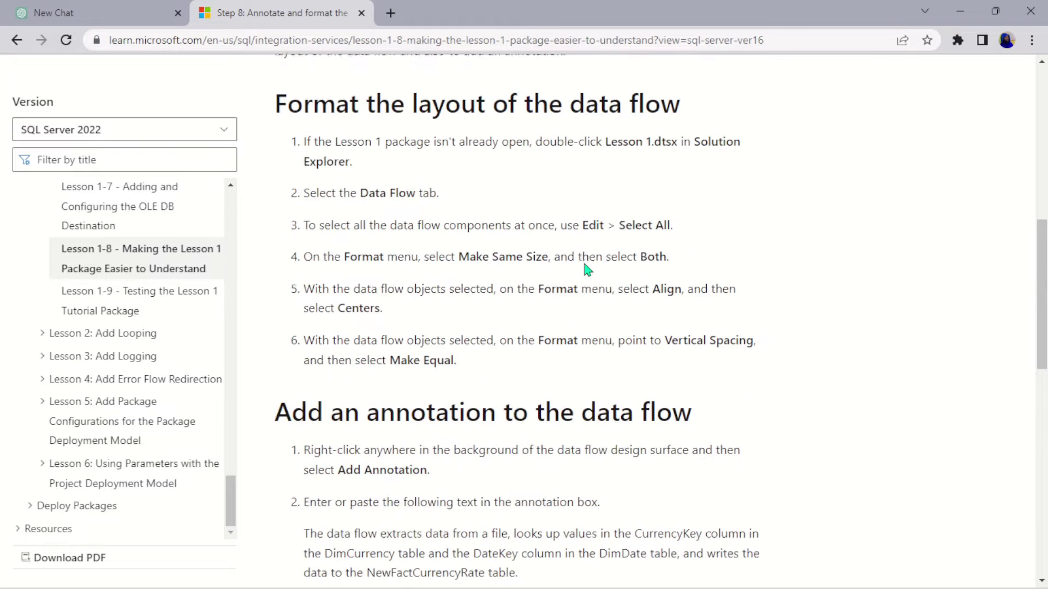
scroll(524, 557, down, 3)
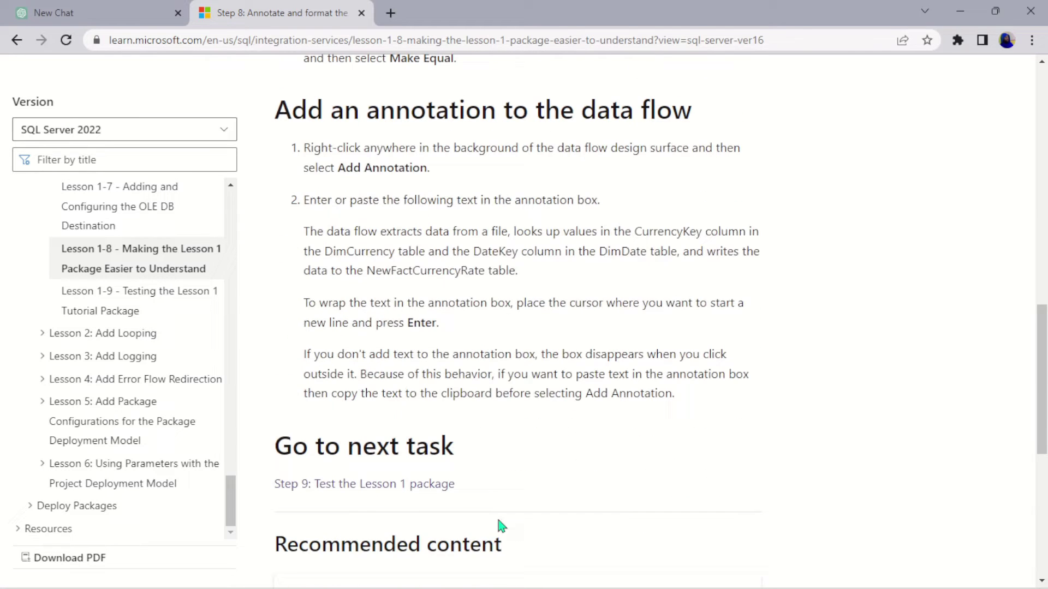
scroll(585, 282, up, 5)
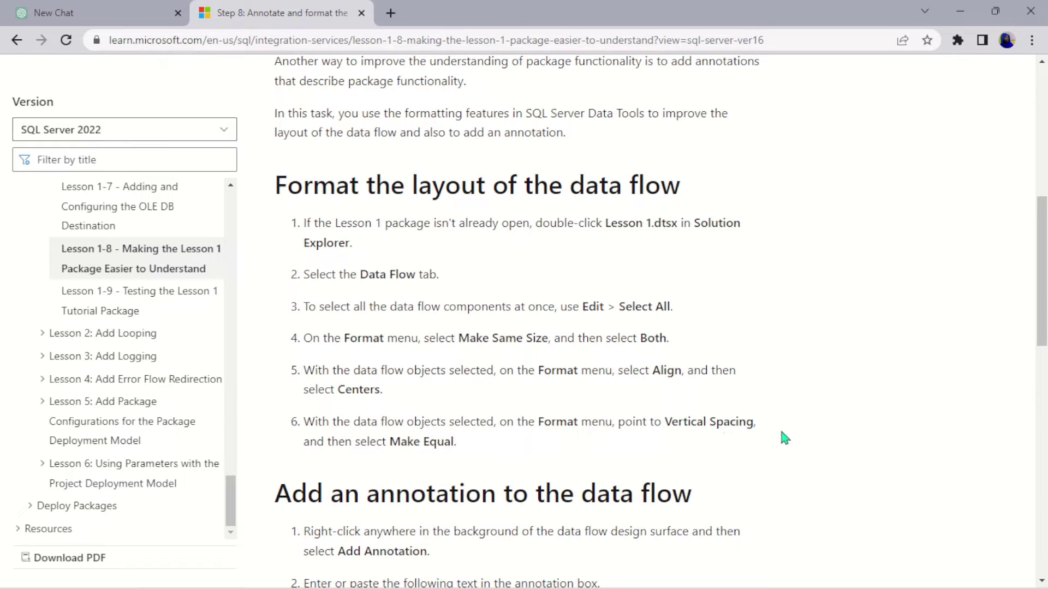
scroll(492, 344, down, 2)
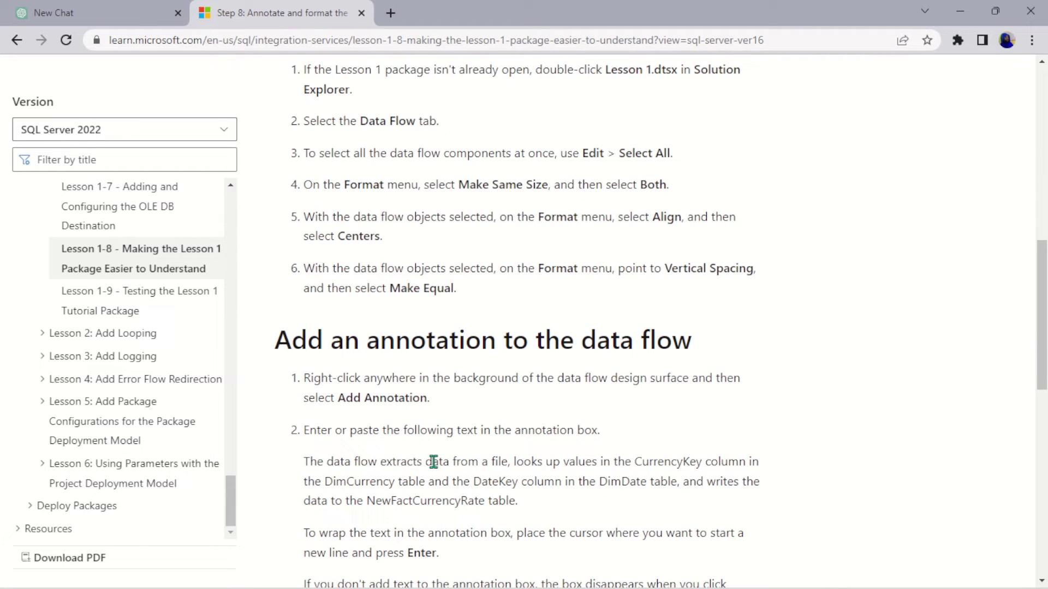
scroll(433, 462, down, 1)
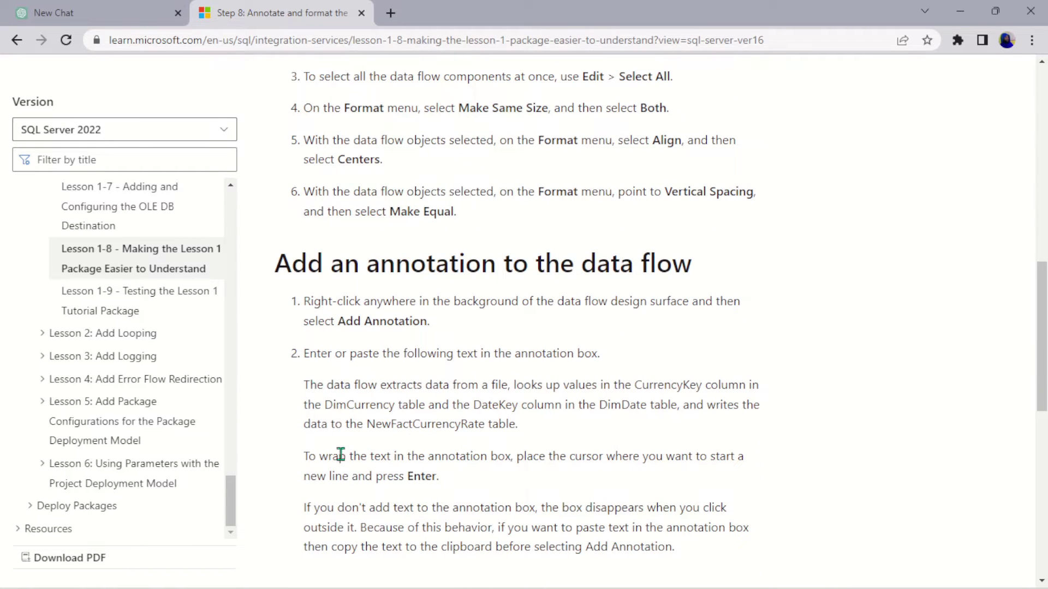
scroll(340, 471, down, 1)
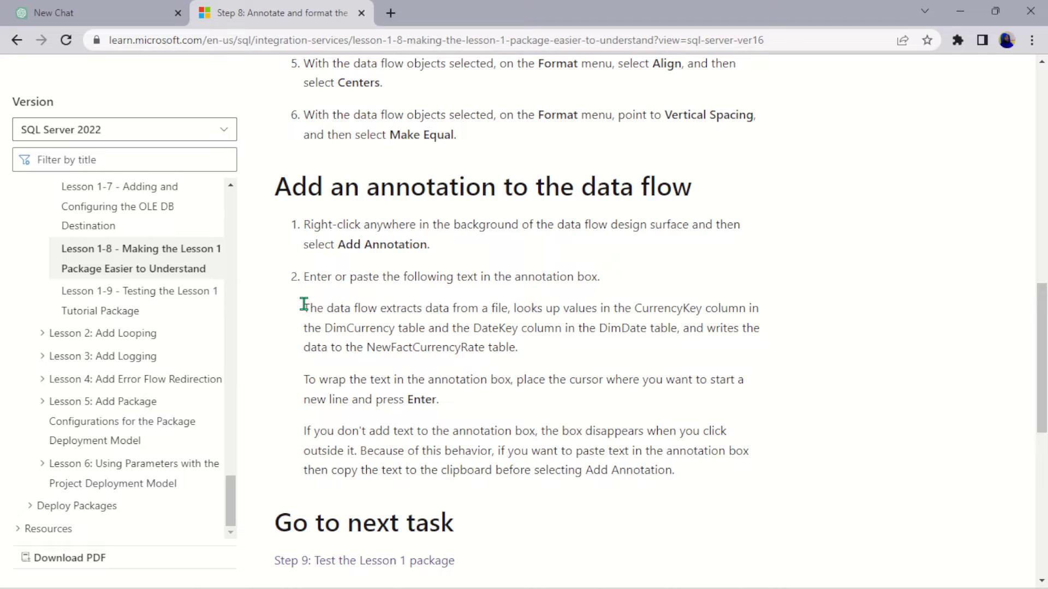
Copy the suggested annotation paragraph from the Chrome tutorial and return to the Lesson 1 data flow.
mouse_move(304, 305)
mouse_down()
mouse_move(471, 351)
mouse_move(515, 347)
mouse_up()
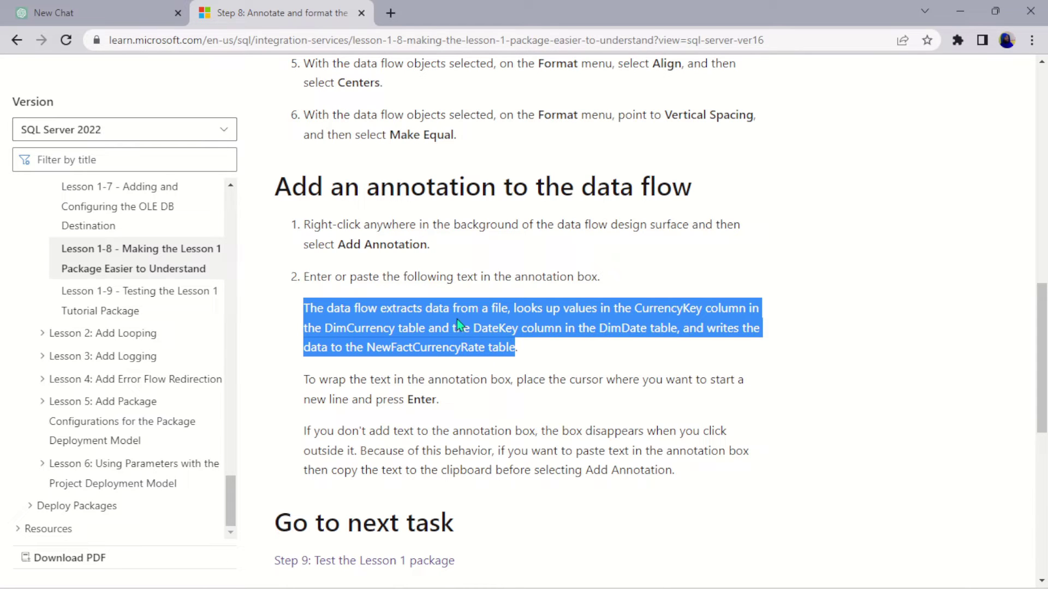
right_click(456, 320)
click(487, 334)
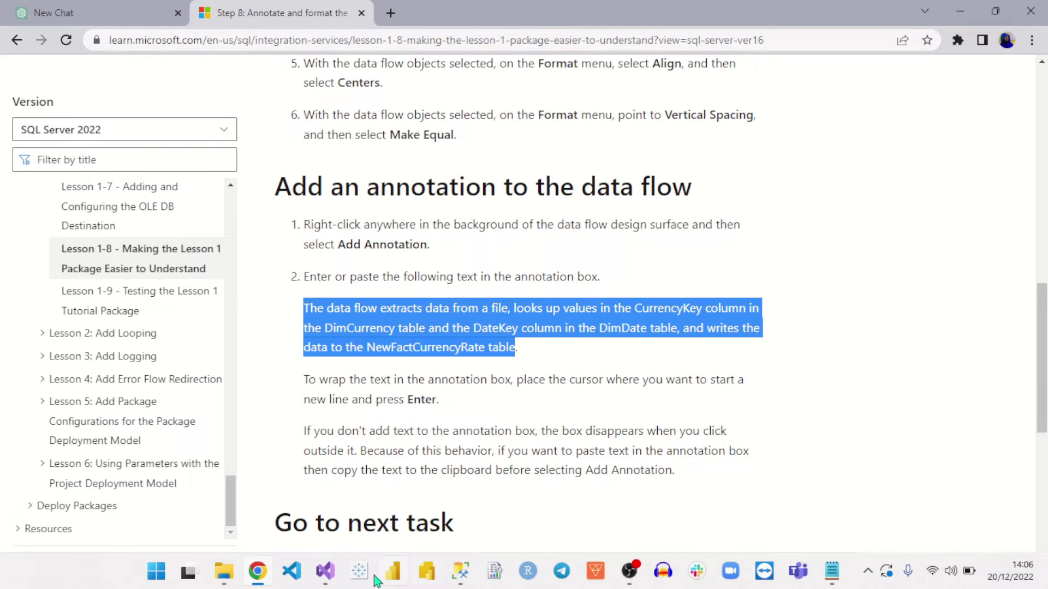
click(325, 571)
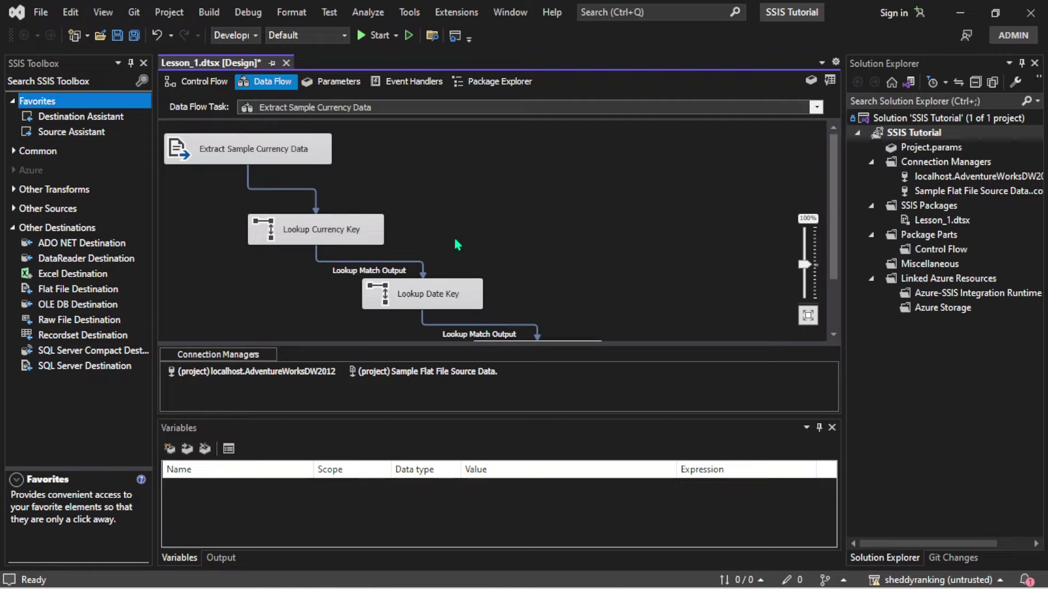
Select all data flow components, including Extract Sample Currency Data and Lookup Currency Key.
click(292, 150)
ctrl+click(321, 230)
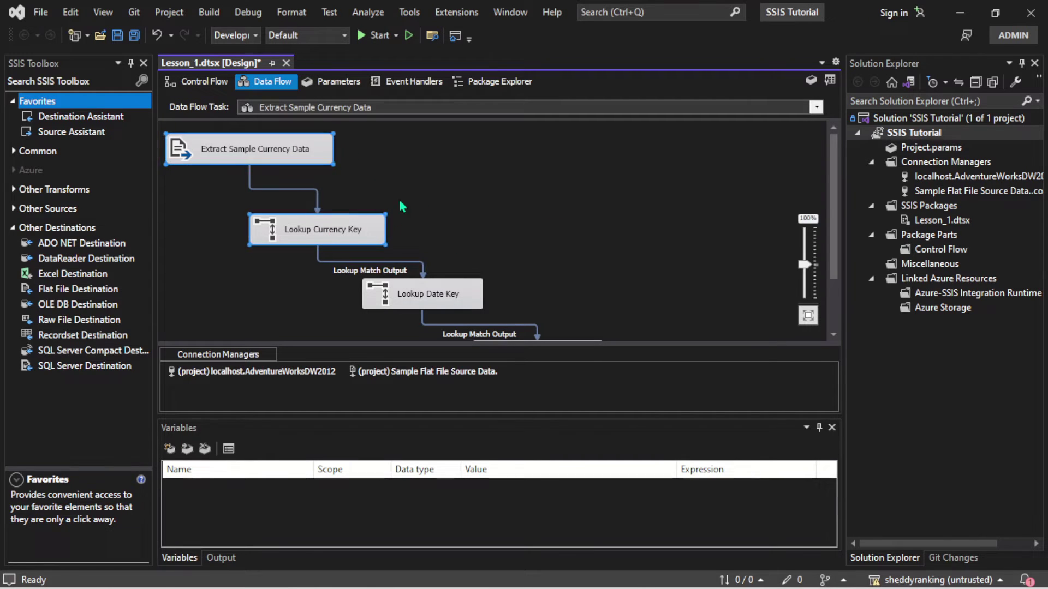
click(551, 176)
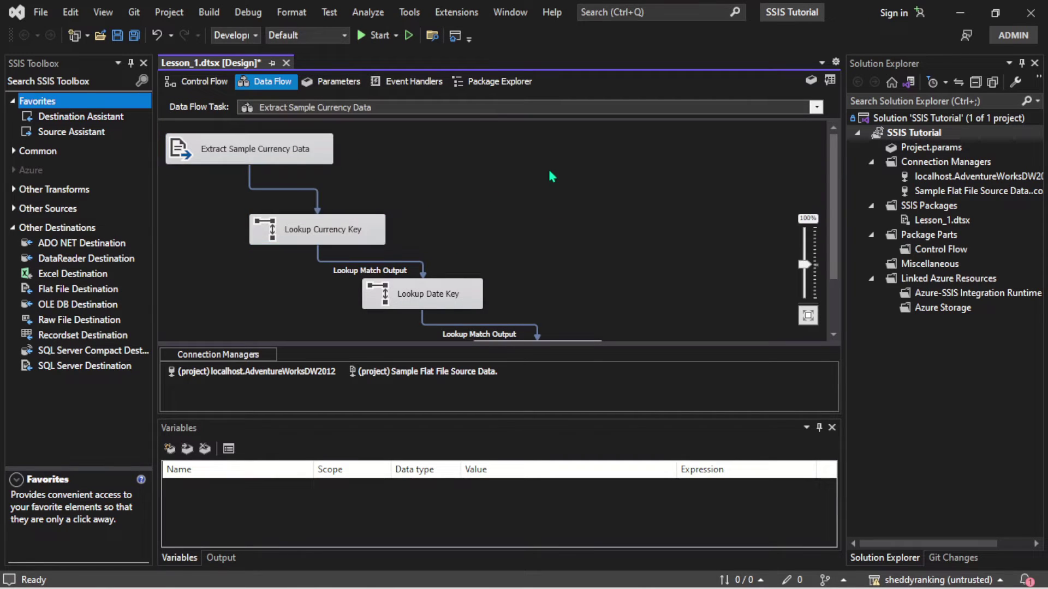
click(71, 12)
click(91, 211)
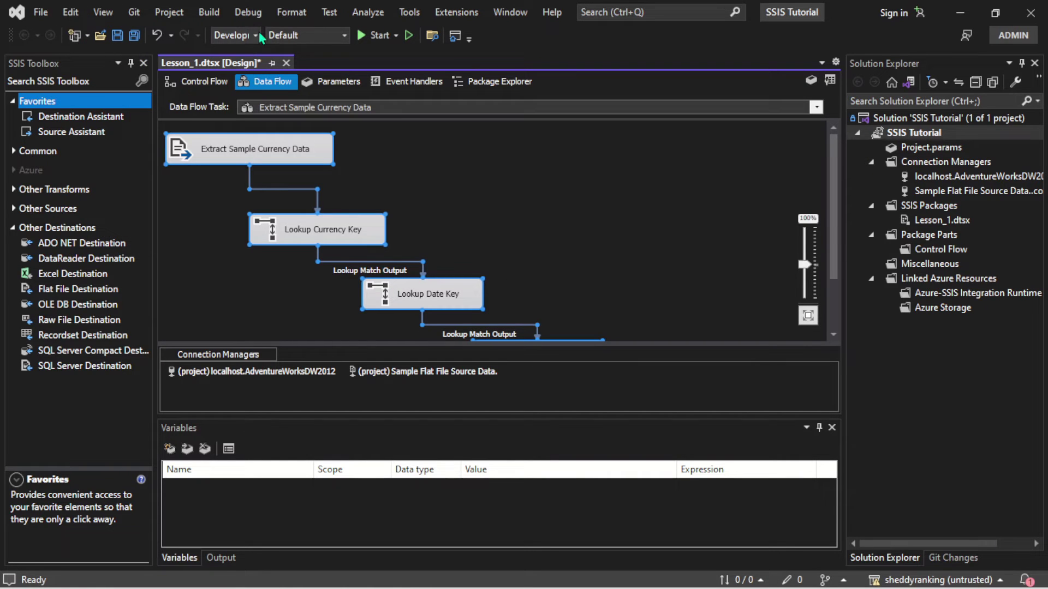
Apply the Format menu's make-same-width-and-height command to the selected components.
click(292, 11)
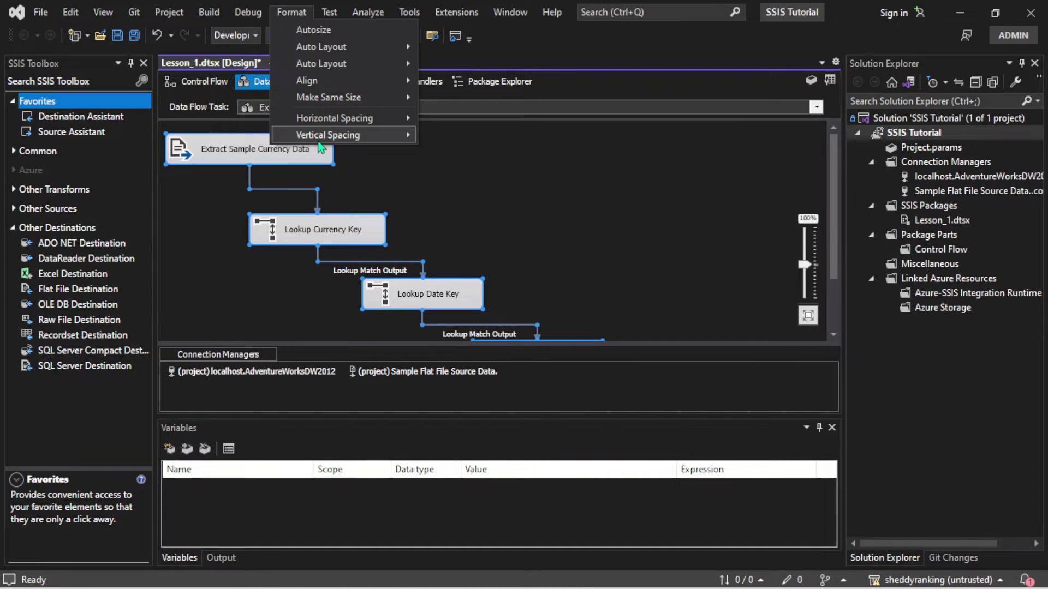
mouse_move(329, 97)
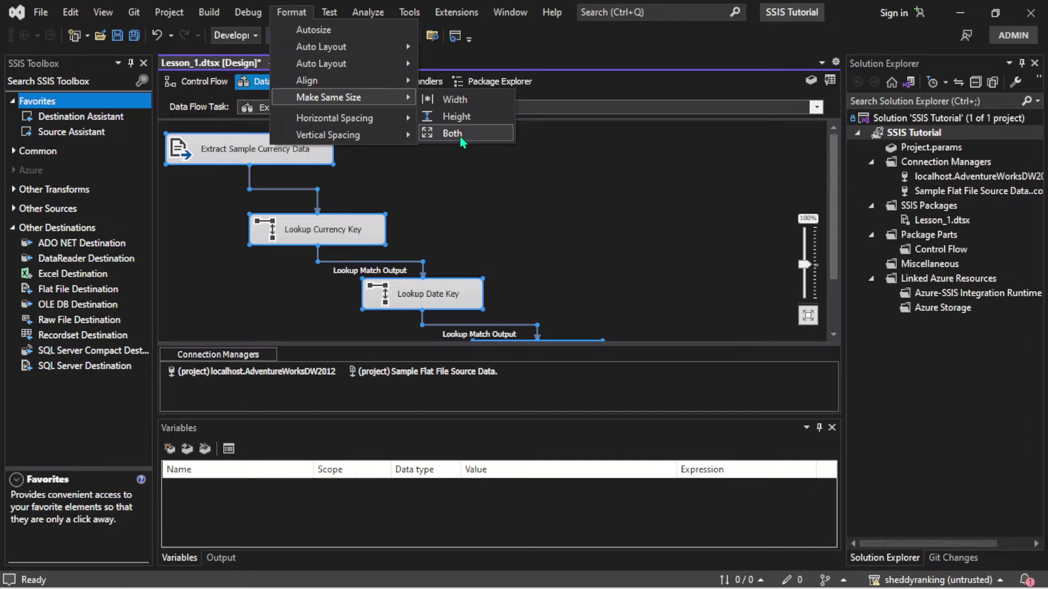
click(453, 133)
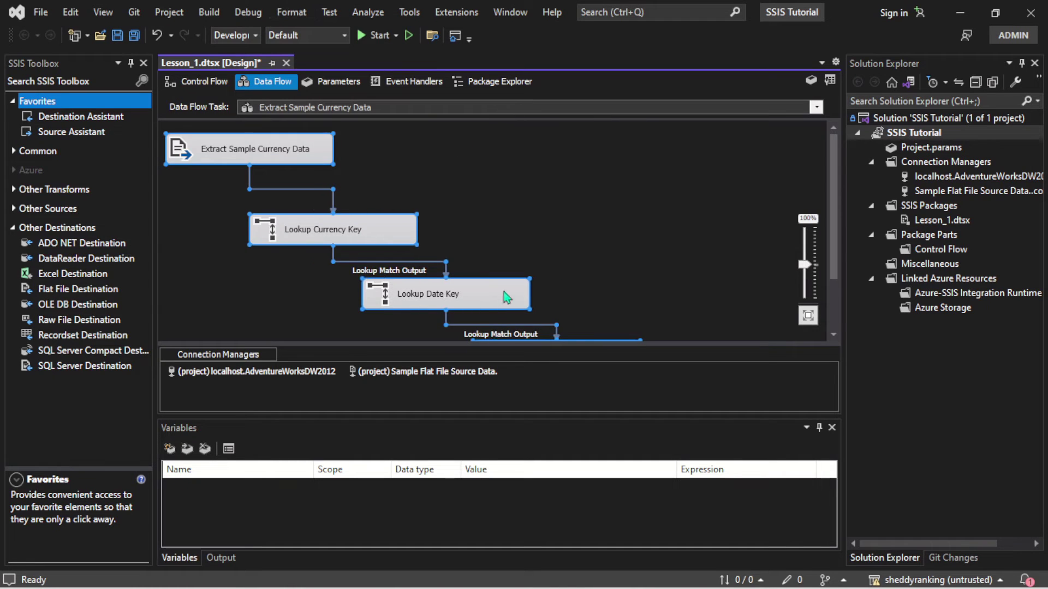
scroll(619, 268, down, 2)
scroll(618, 241, up, 2)
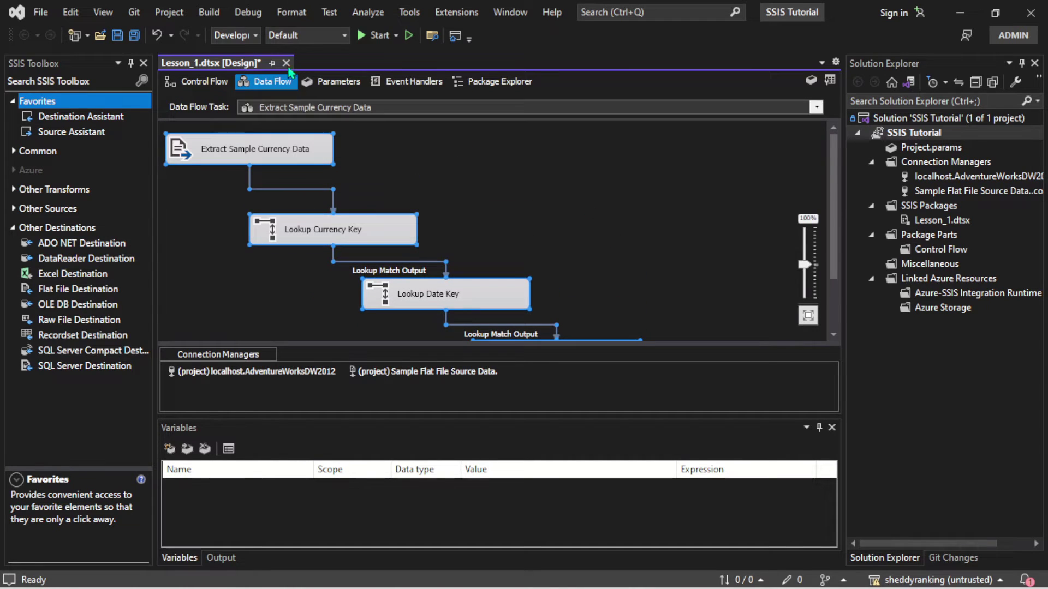
click(302, 15)
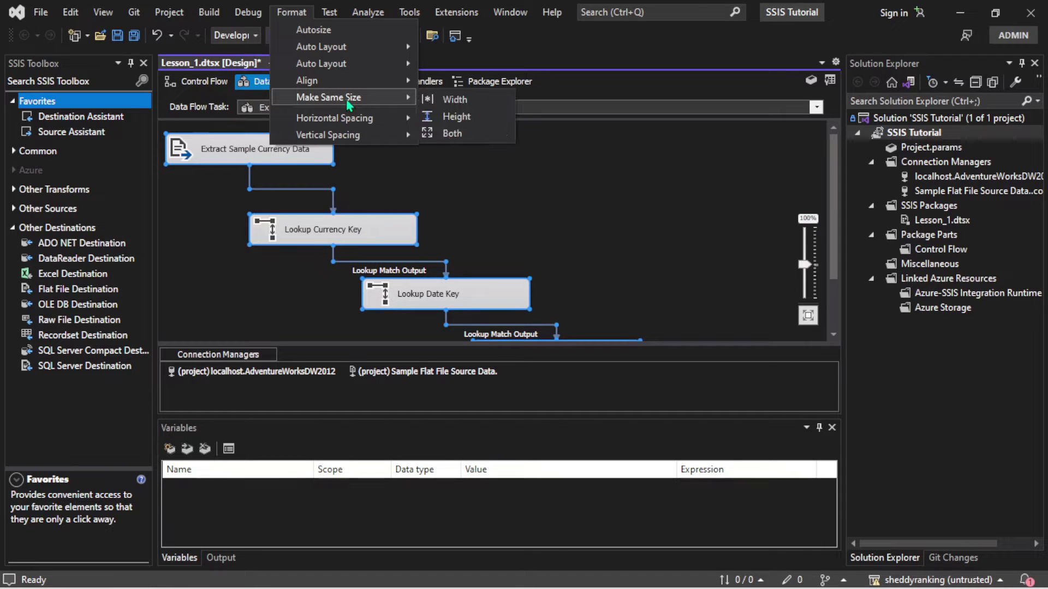
mouse_move(307, 81)
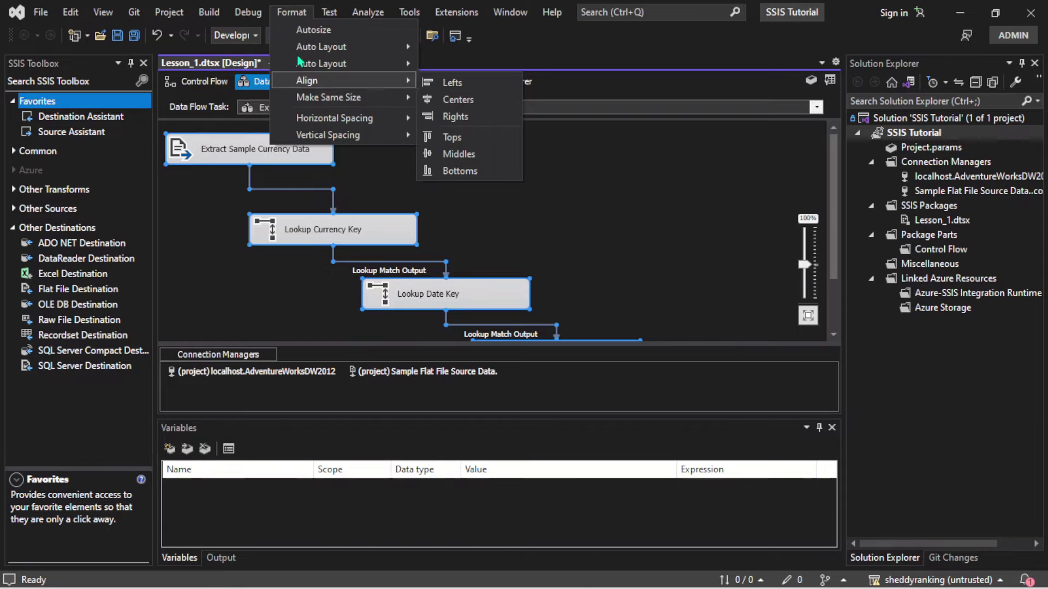
click(543, 218)
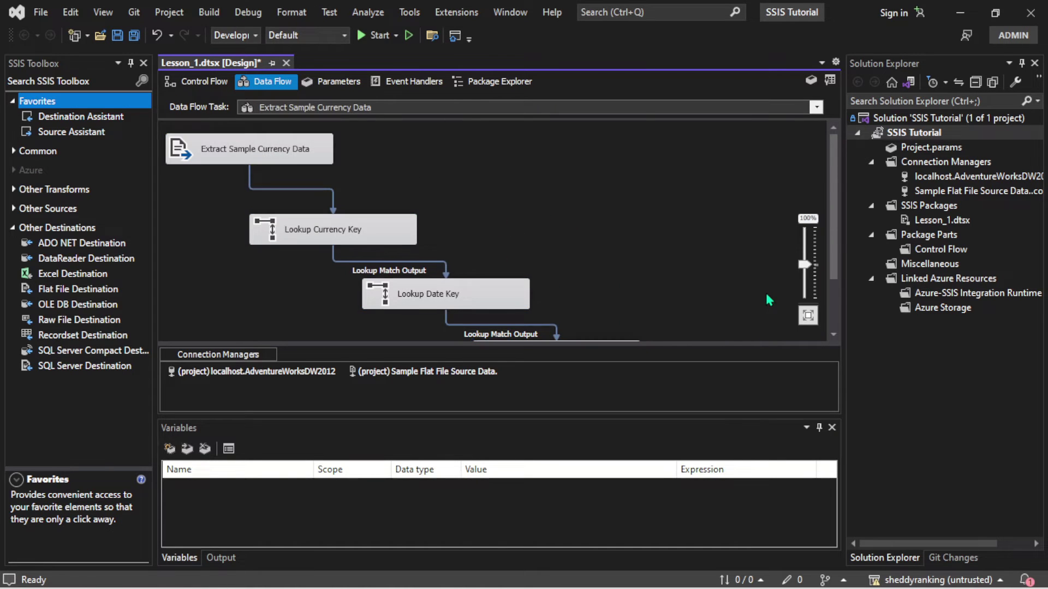
scroll(767, 295, down, 2)
scroll(767, 291, up, 2)
scroll(753, 237, down, 2)
scroll(751, 238, up, 2)
Add an annotation to the Control Flow canvas and paste the copied data flow description.
click(197, 82)
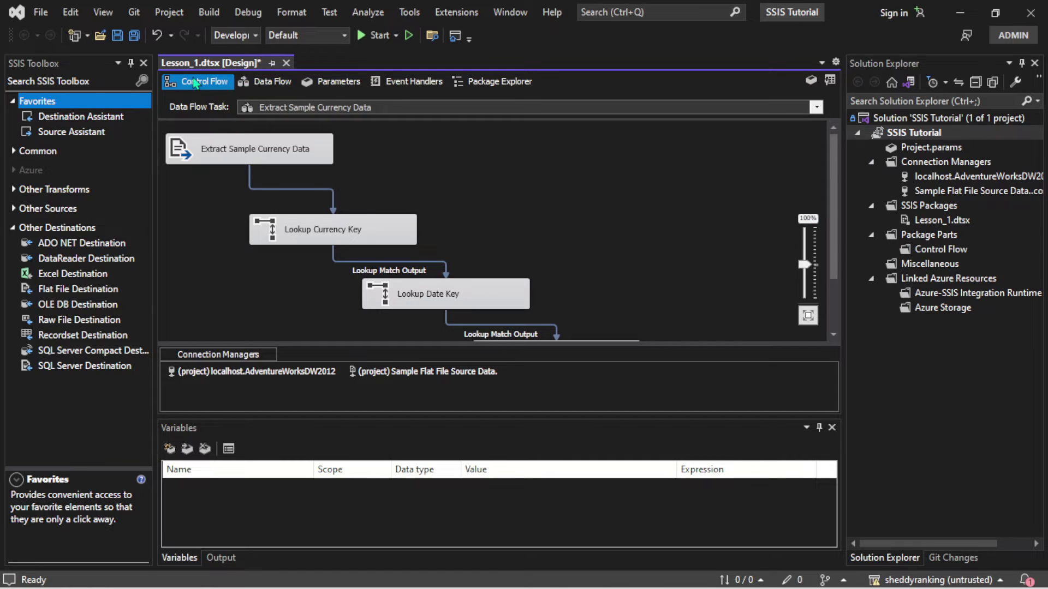
right_click(276, 115)
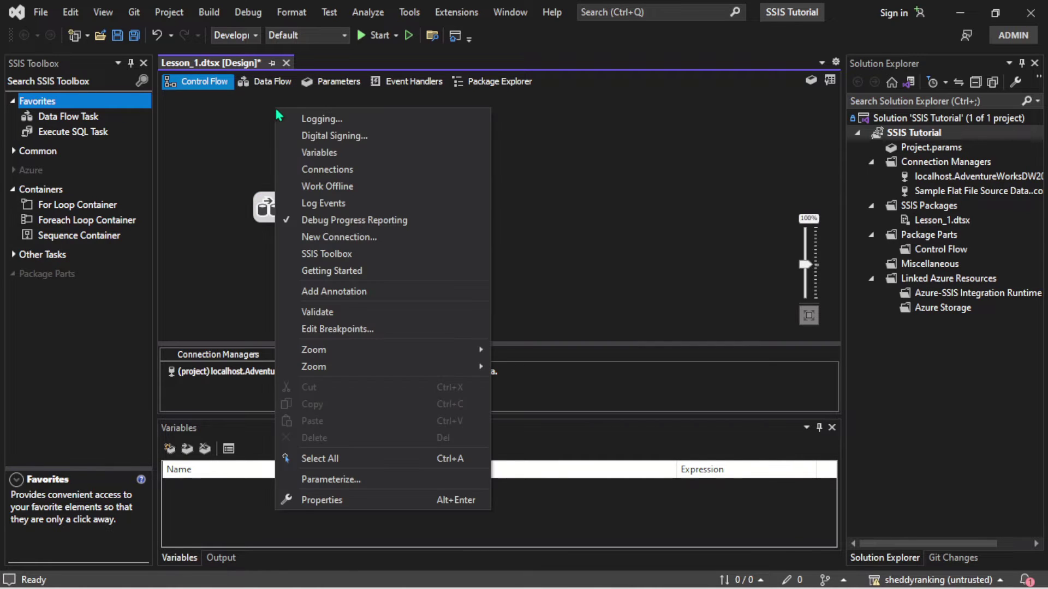
click(351, 292)
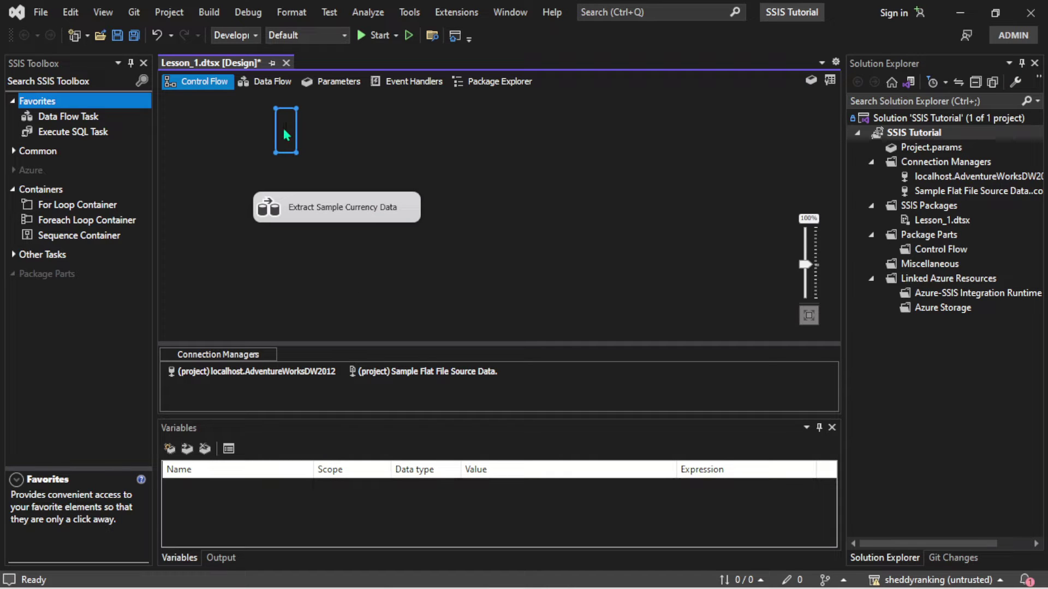
key(ctrl+v)
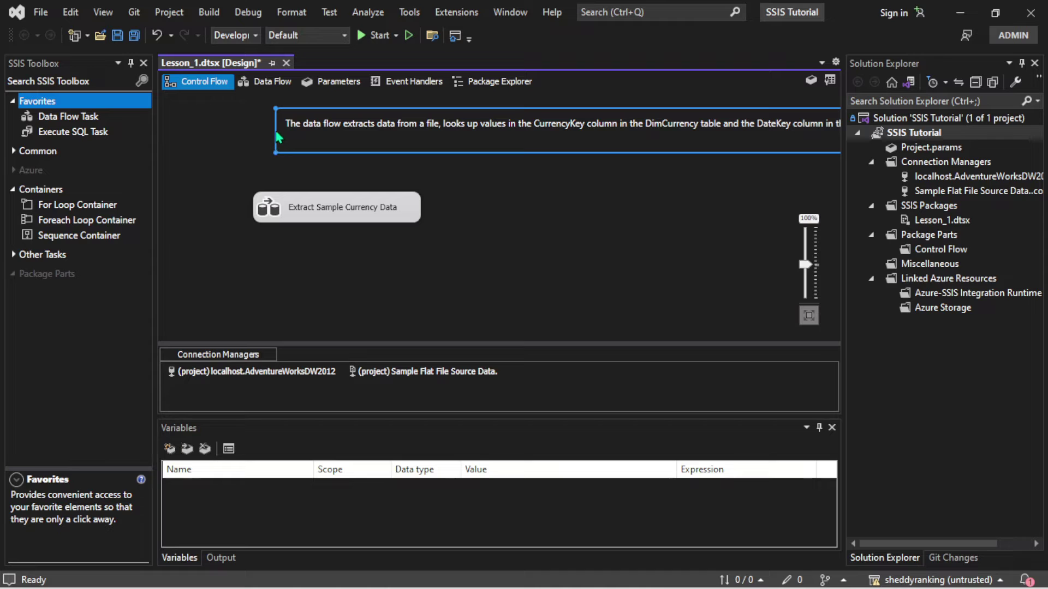
Narrow the annotation from its edges so its description wraps over several lines.
click(276, 136)
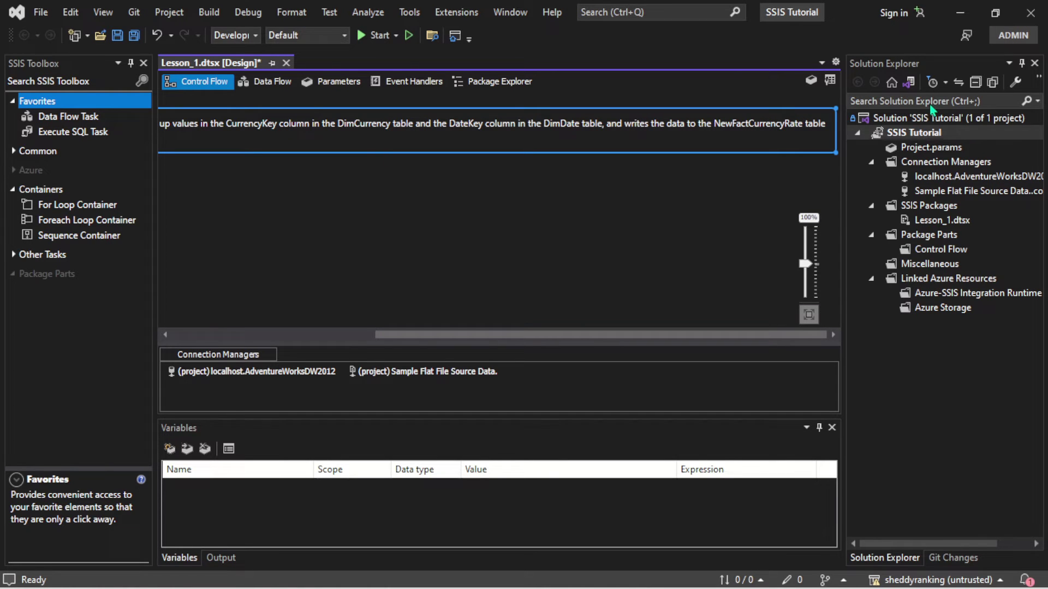
drag(831, 118, 330, 124)
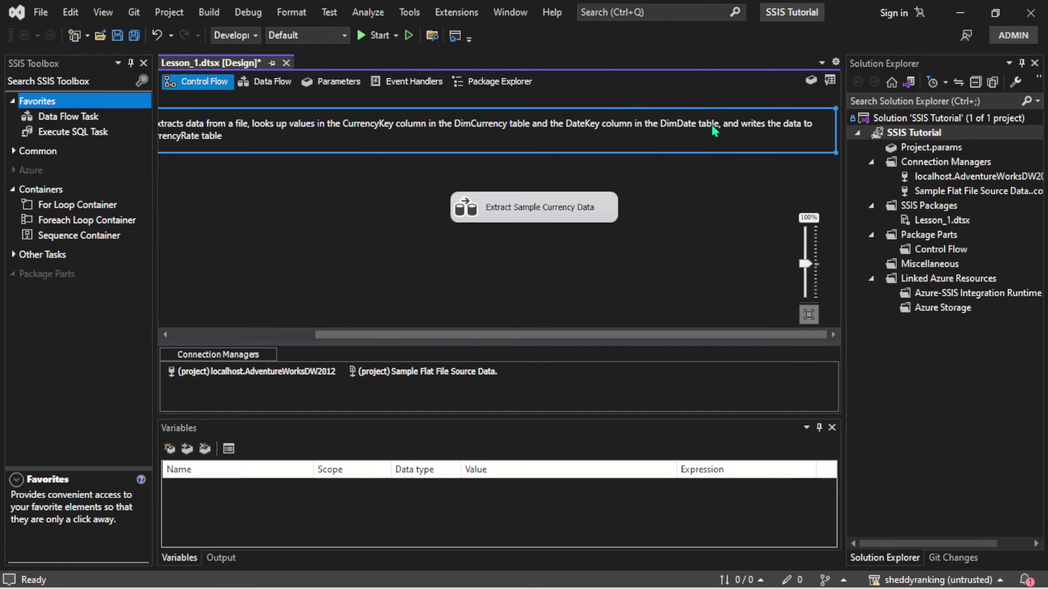
mouse_move(834, 127)
mouse_down()
mouse_move(146, 132)
mouse_move(356, 156)
mouse_up()
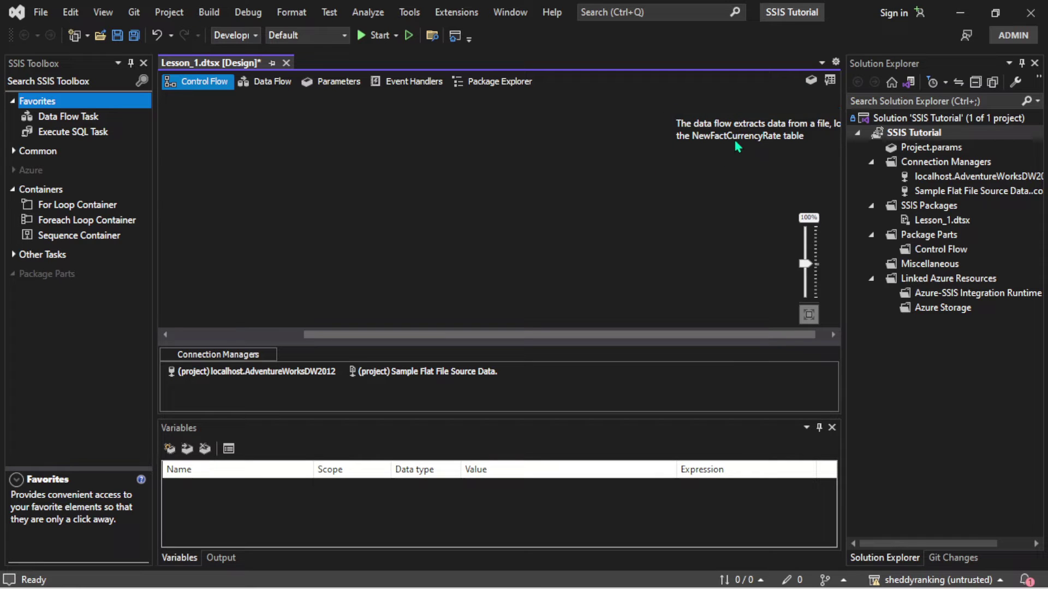
mouse_move(753, 134)
mouse_down()
mouse_move(182, 131)
mouse_move(180, 221)
mouse_up()
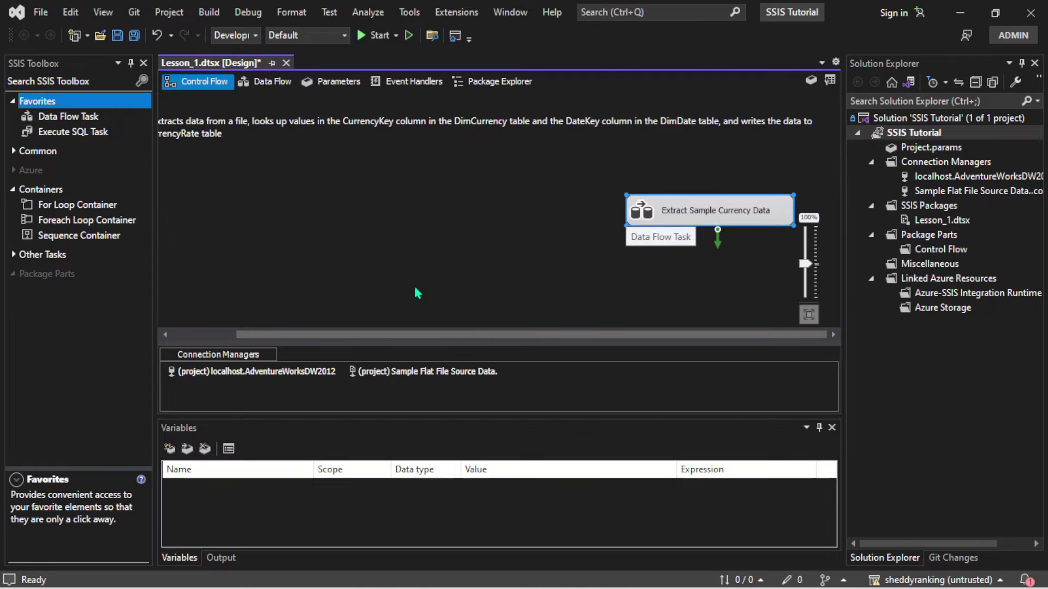
drag(529, 335, 348, 332)
click(551, 125)
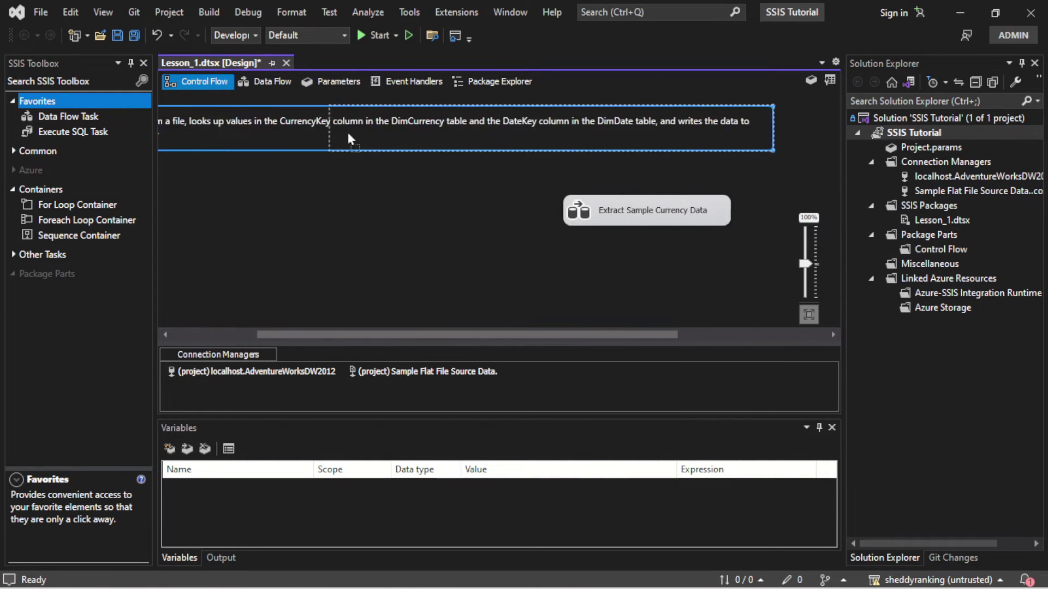
drag(161, 126, 484, 136)
Place the annotation at the canvas's top-left with Extract Sample Currency Data beneath it.
drag(668, 172, 190, 149)
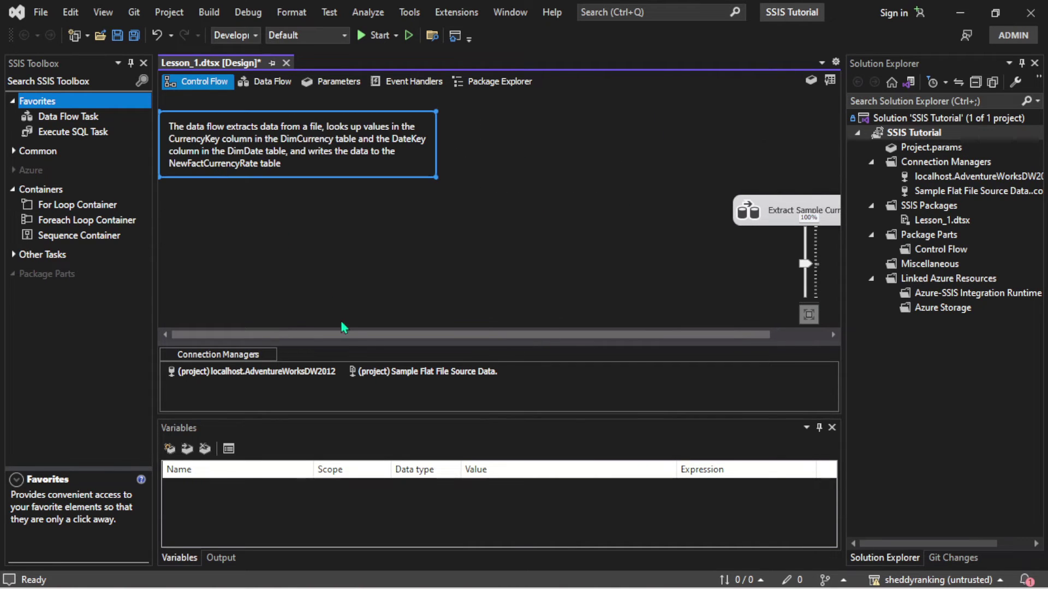
click(792, 214)
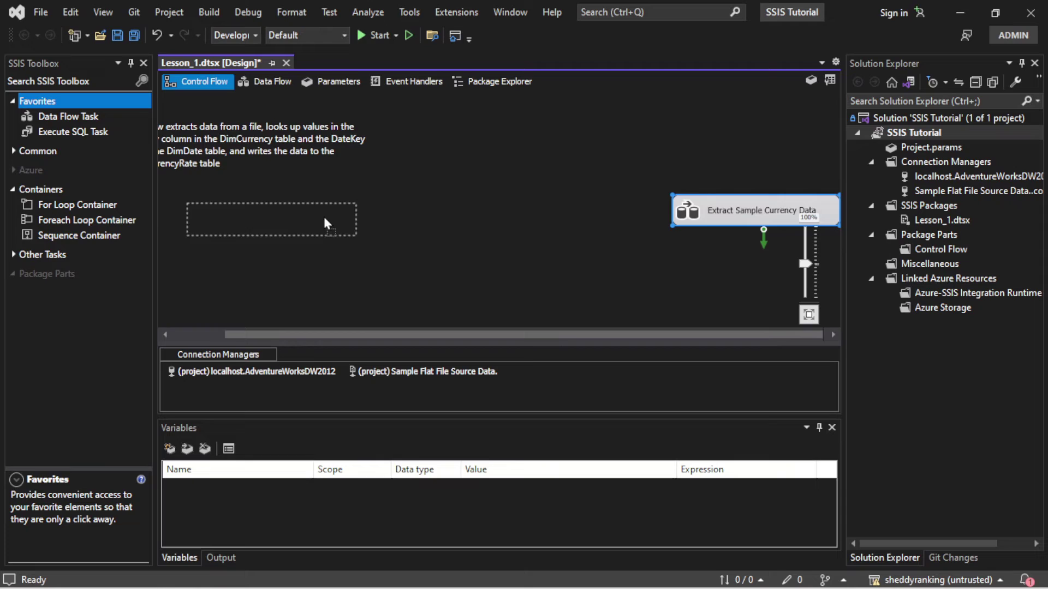
drag(792, 212, 318, 213)
click(499, 258)
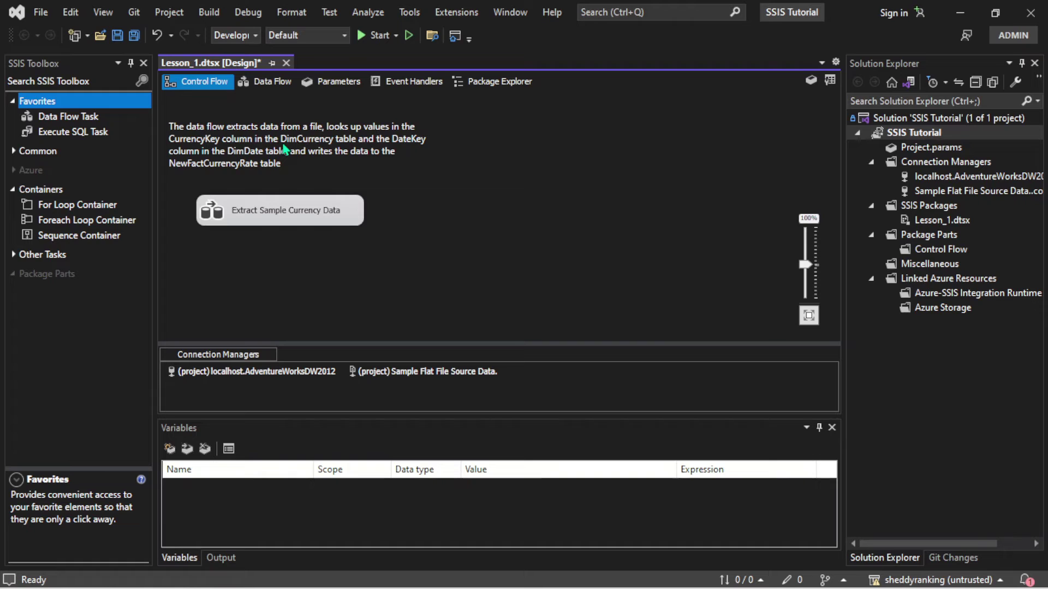
click(273, 81)
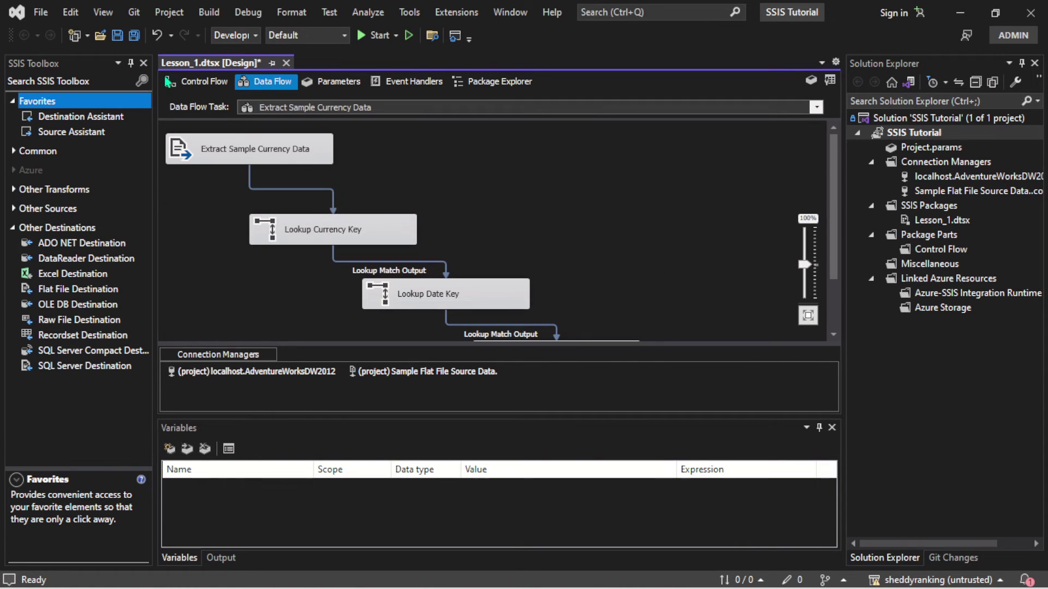
click(200, 81)
double_click(286, 218)
click(205, 82)
click(597, 258)
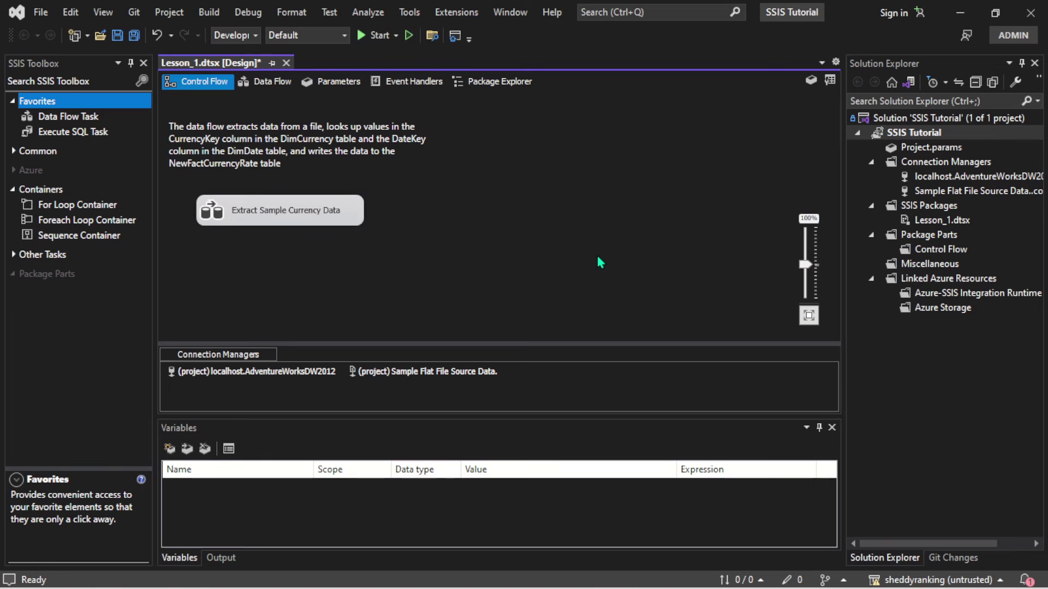